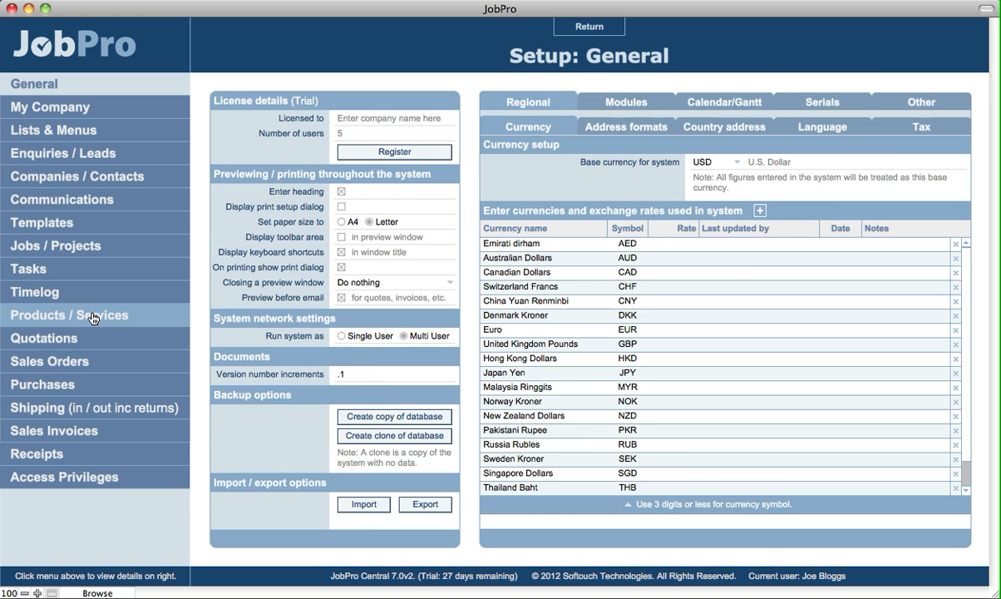
Open the Products / Services setup page
{"action": "left_click", "coordinate": [93, 317]}
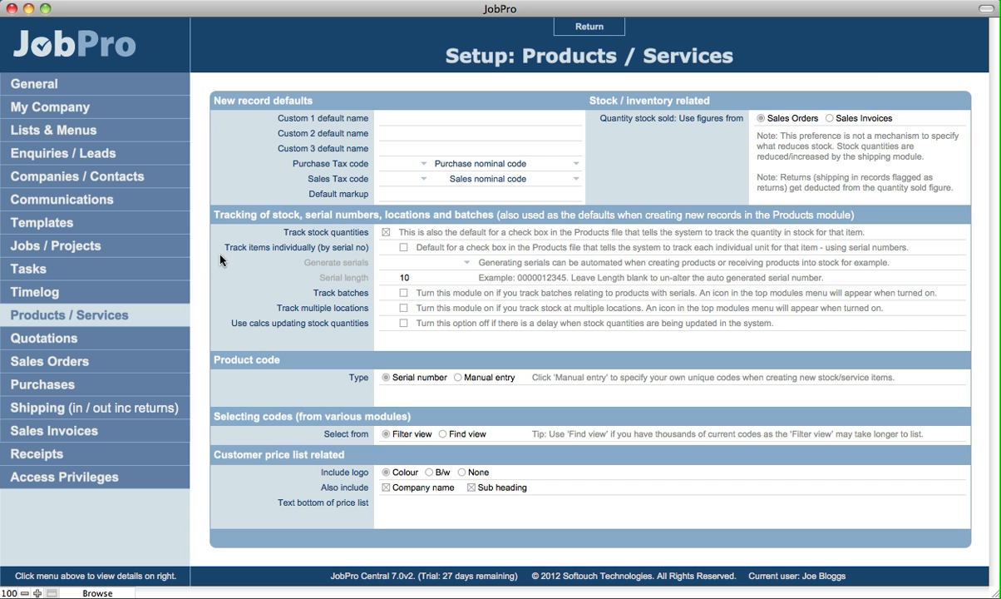
Turn default tracking of items by serial number on and back off, declining to hide the Units module icon
{"action": "left_click", "coordinate": [386, 233]}
{"action": "left_click", "coordinate": [403, 248]}
{"action": "left_click", "coordinate": [404, 249]}
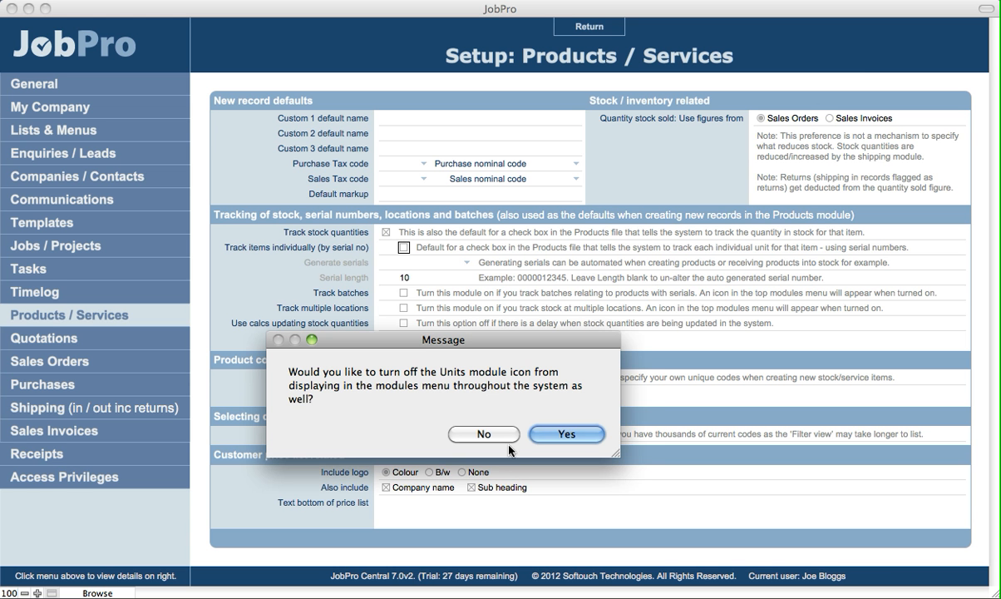
{"action": "left_click", "coordinate": [478, 435]}
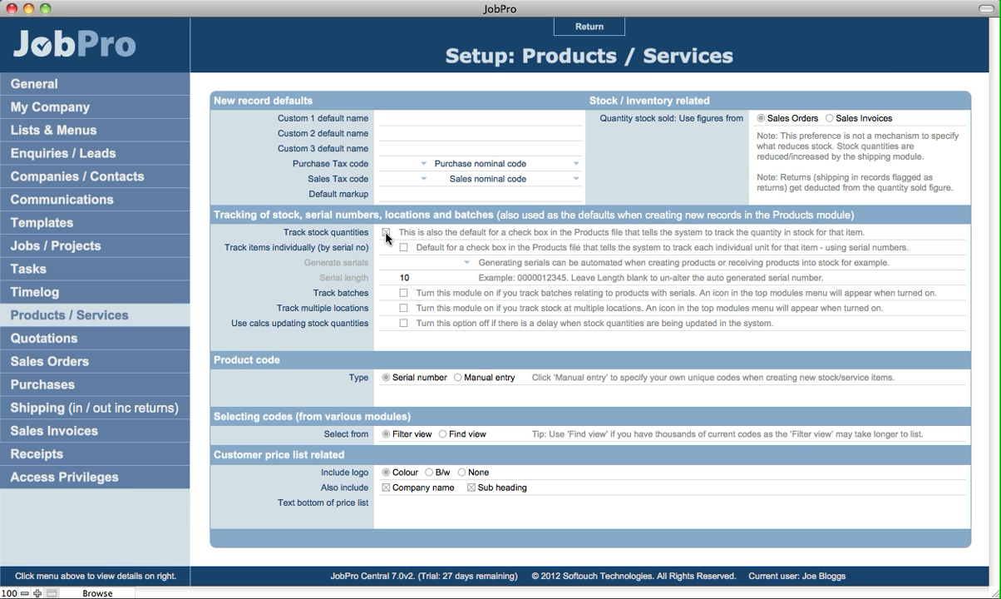
Turn on default individual item tracking by serial number and set serials to generate Automatically
{"action": "left_click", "coordinate": [386, 233]}
{"action": "left_click", "coordinate": [403, 247]}
{"action": "left_click", "coordinate": [429, 266]}
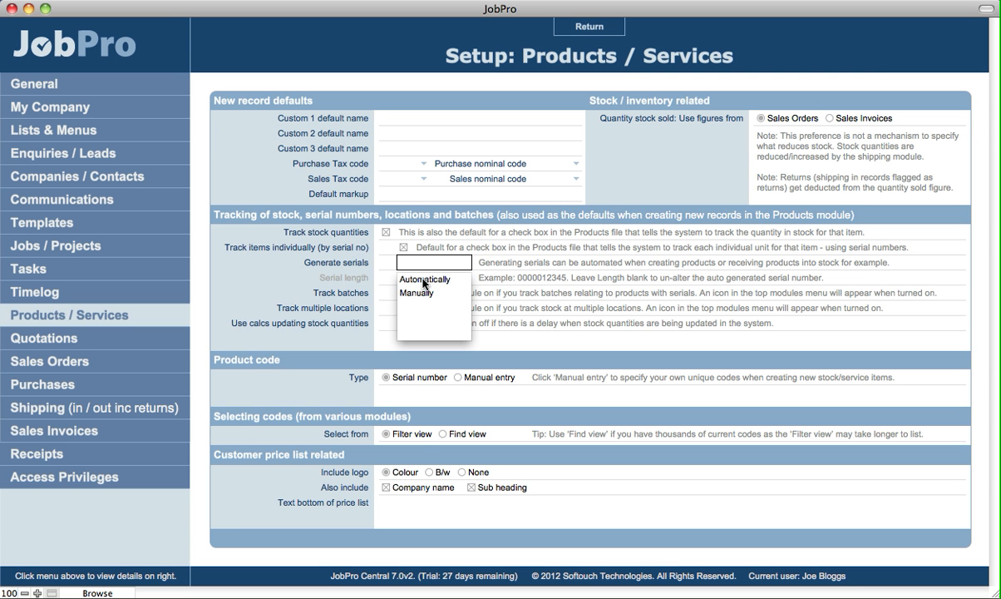
{"action": "left_click", "coordinate": [424, 281]}
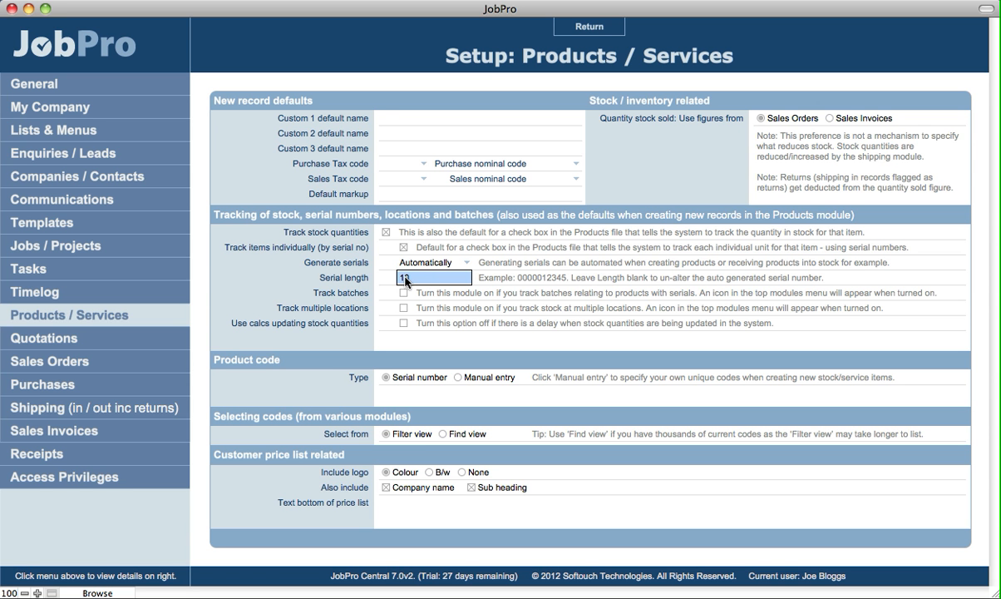
{"action": "left_click", "coordinate": [516, 283]}
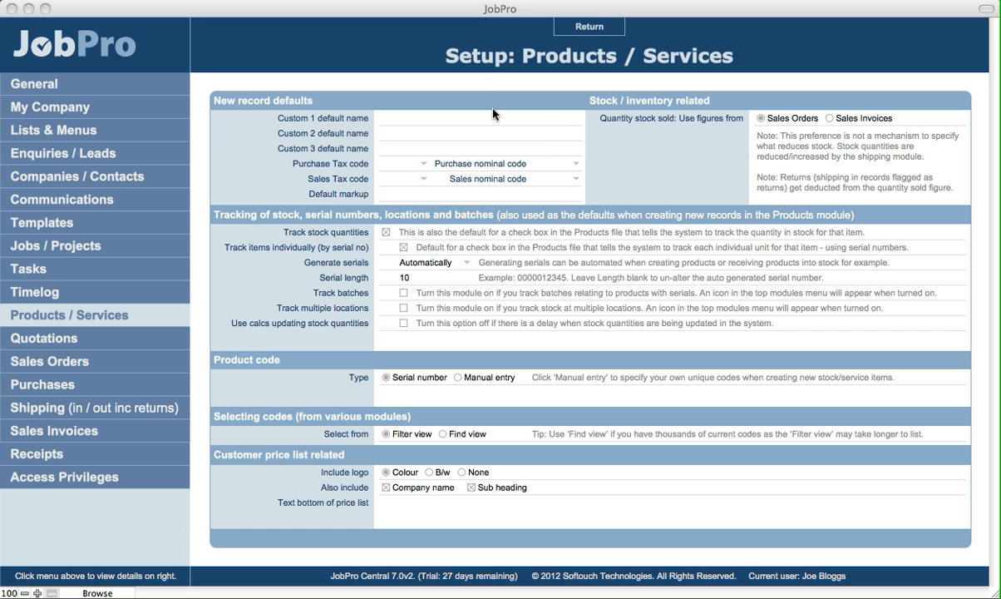
Leave the setup, dismiss the re-login notice and open the Products module
{"action": "left_click", "coordinate": [486, 86]}
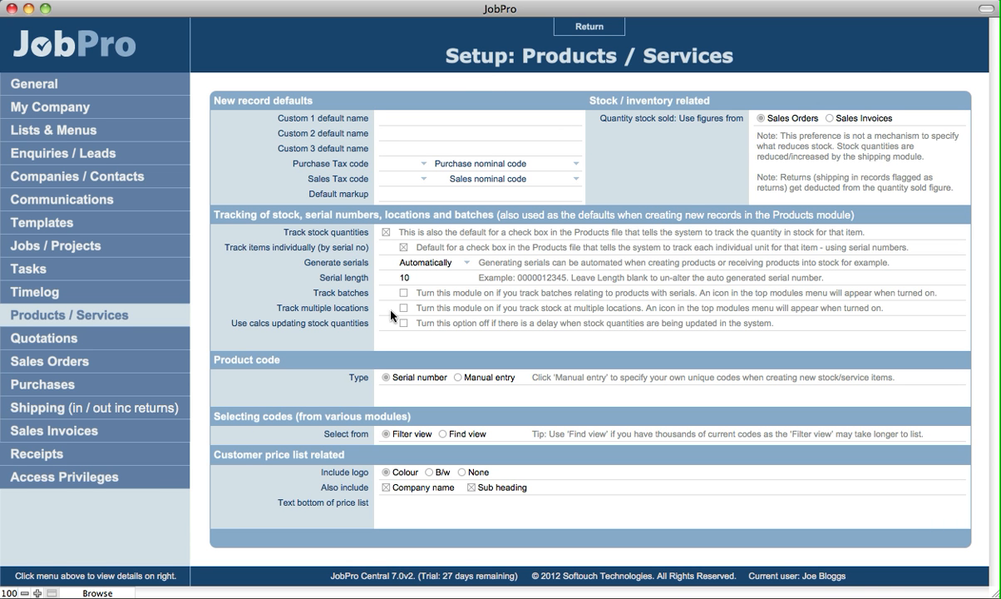
{"action": "left_click", "coordinate": [404, 247]}
{"action": "left_click", "coordinate": [587, 27]}
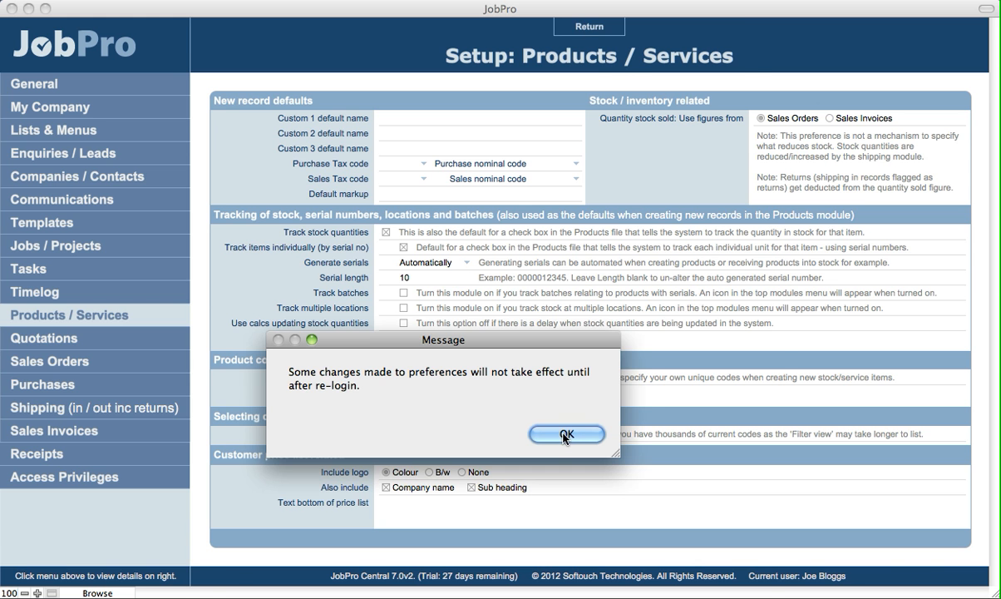
{"action": "left_click", "coordinate": [697, 433]}
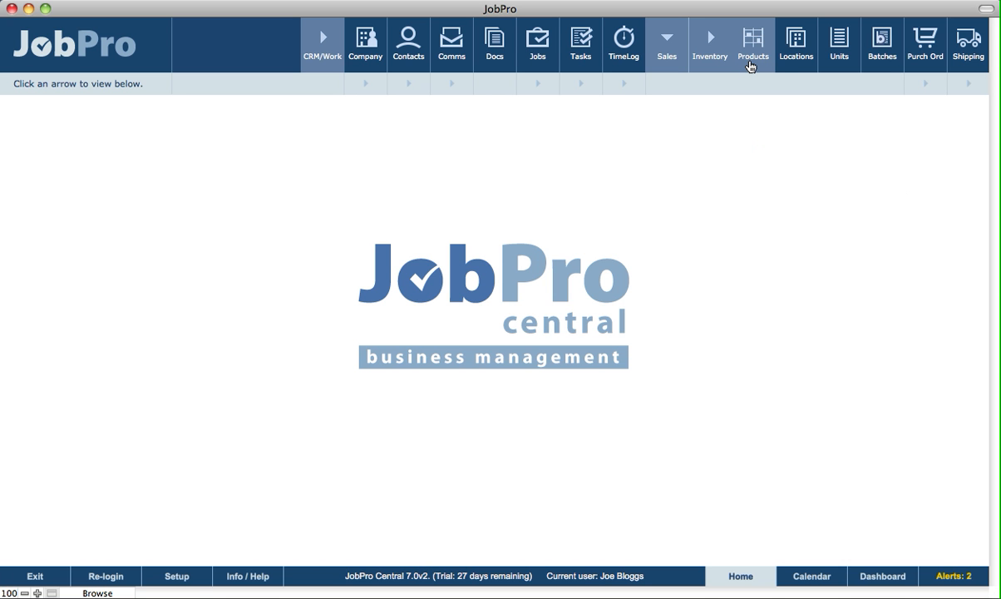
{"action": "left_click", "coordinate": [750, 67]}
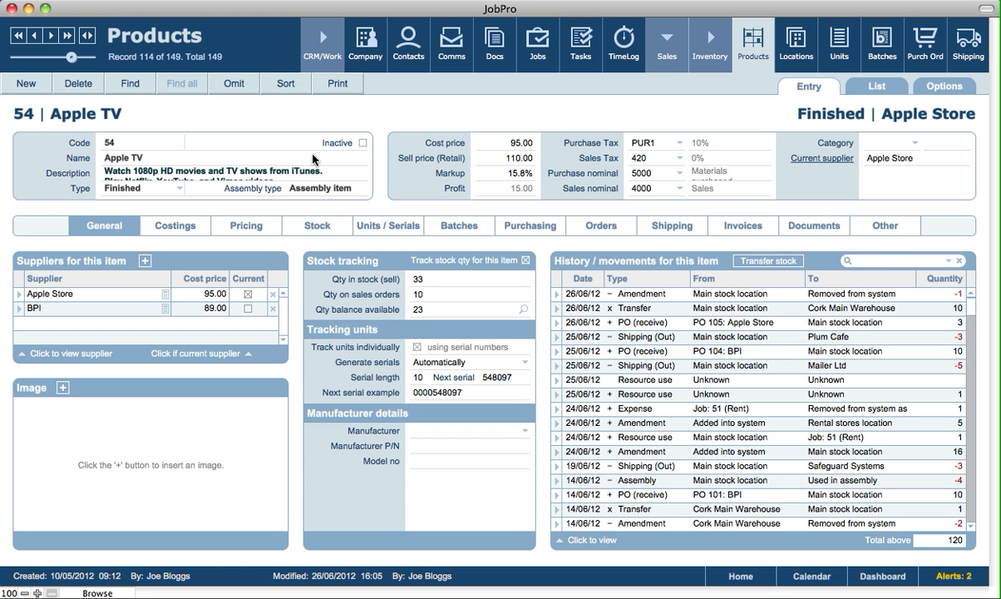
Create a new product record named "Sample product"
{"action": "left_click", "coordinate": [26, 83]}
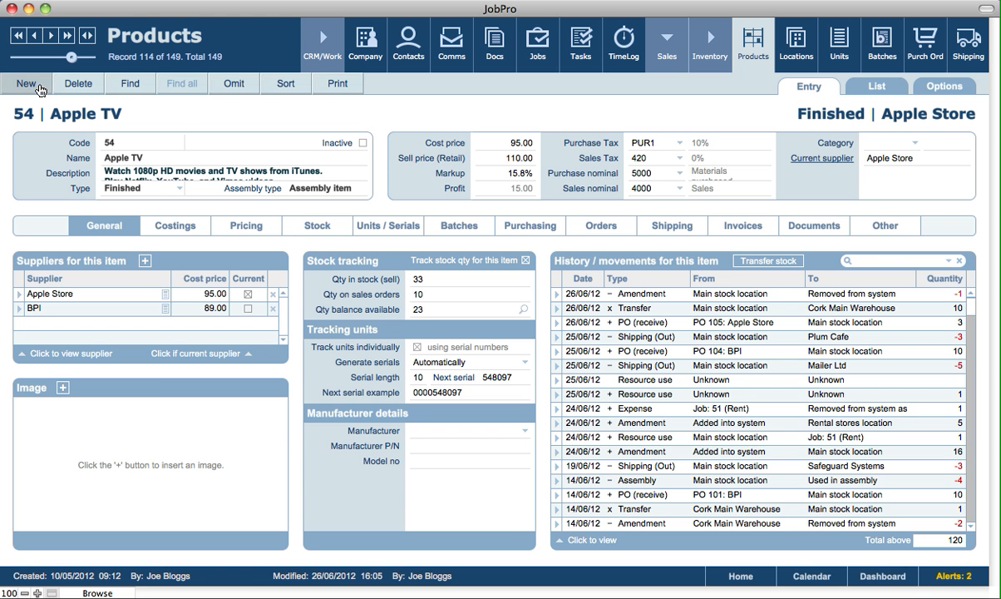
{"action": "left_click", "coordinate": [122, 158]}
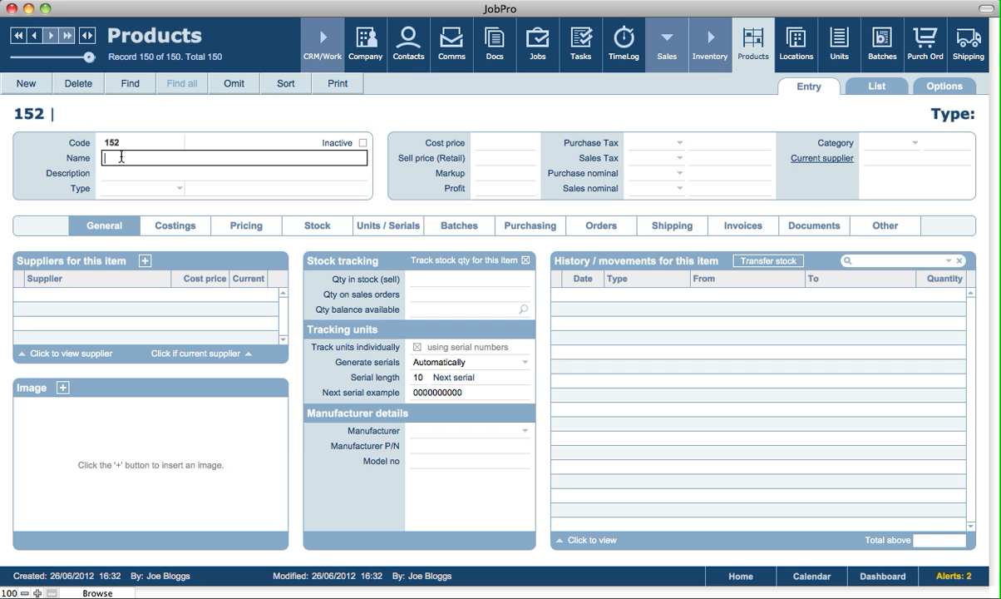
{"action": "type", "text": "Sample product"}
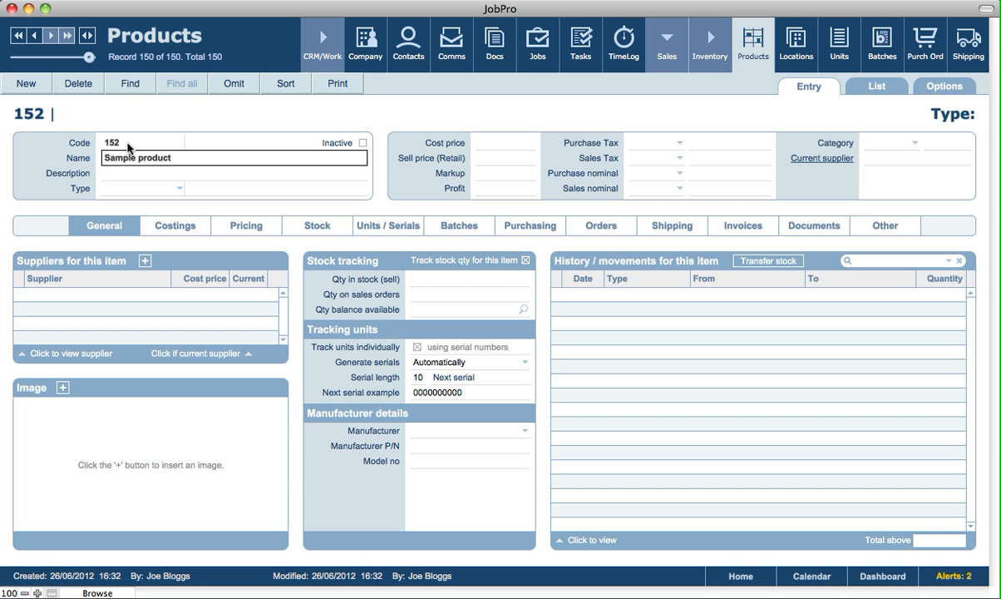
{"action": "left_click", "coordinate": [216, 110]}
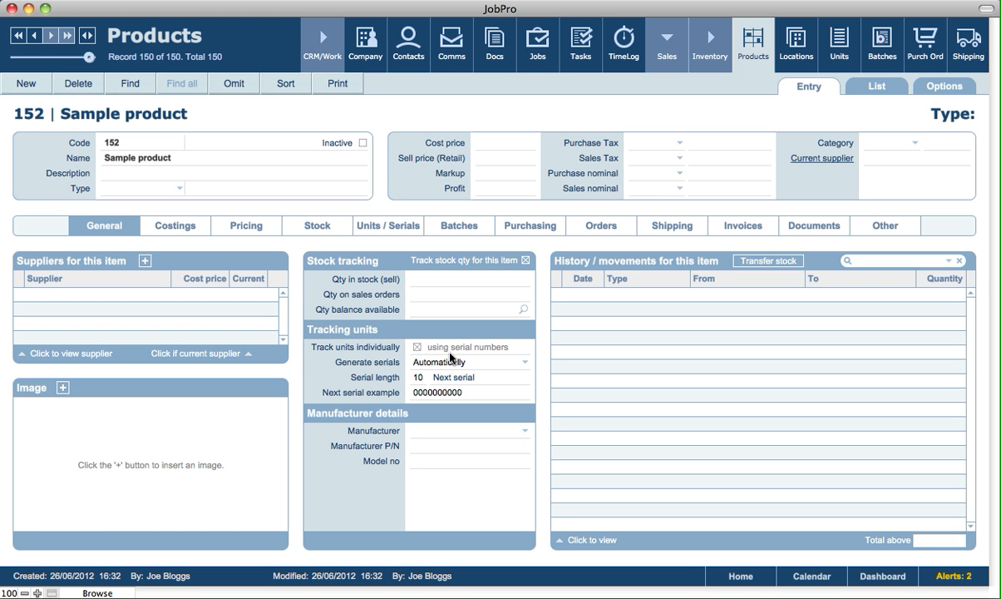
Set the next serial for the sample product to 45546372
{"action": "left_click", "coordinate": [505, 379]}
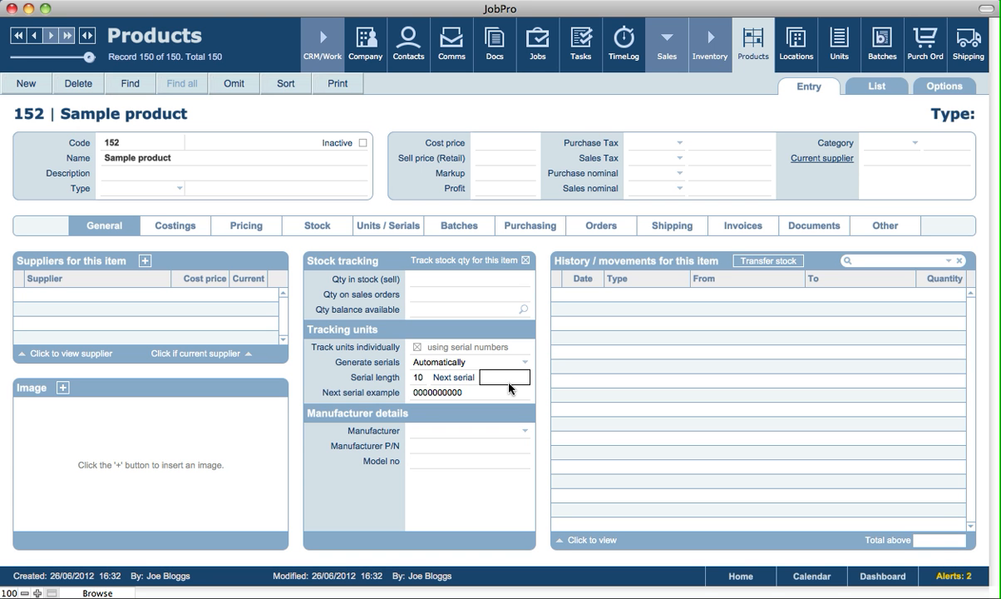
{"action": "type", "text": "45546372"}
{"action": "left_click", "coordinate": [355, 247]}
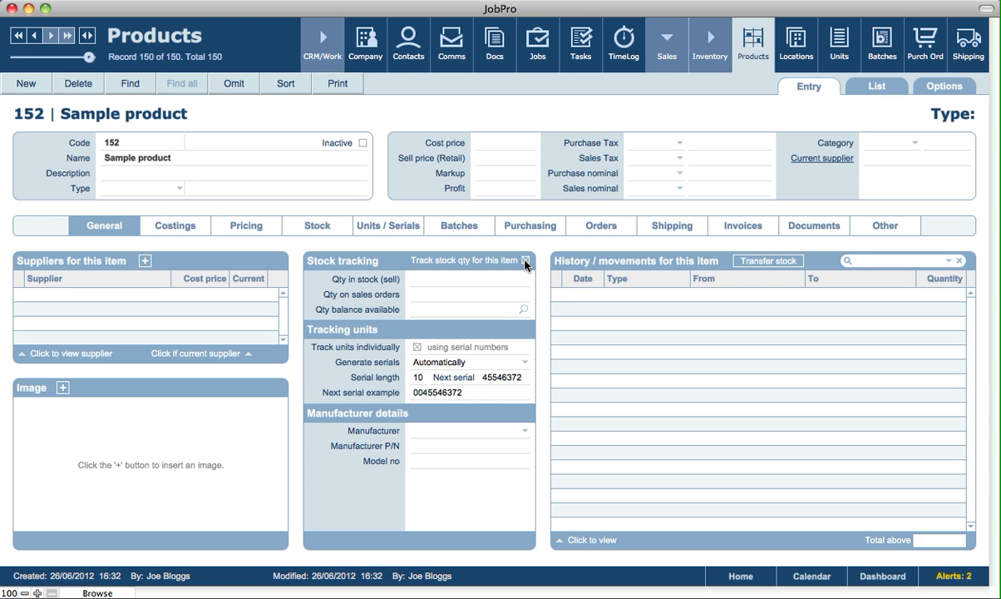
Turn off individual unit tracking by serial number for the sample product
{"action": "left_click", "coordinate": [417, 347]}
{"action": "left_click", "coordinate": [110, 107]}
{"action": "left_click", "coordinate": [416, 348]}
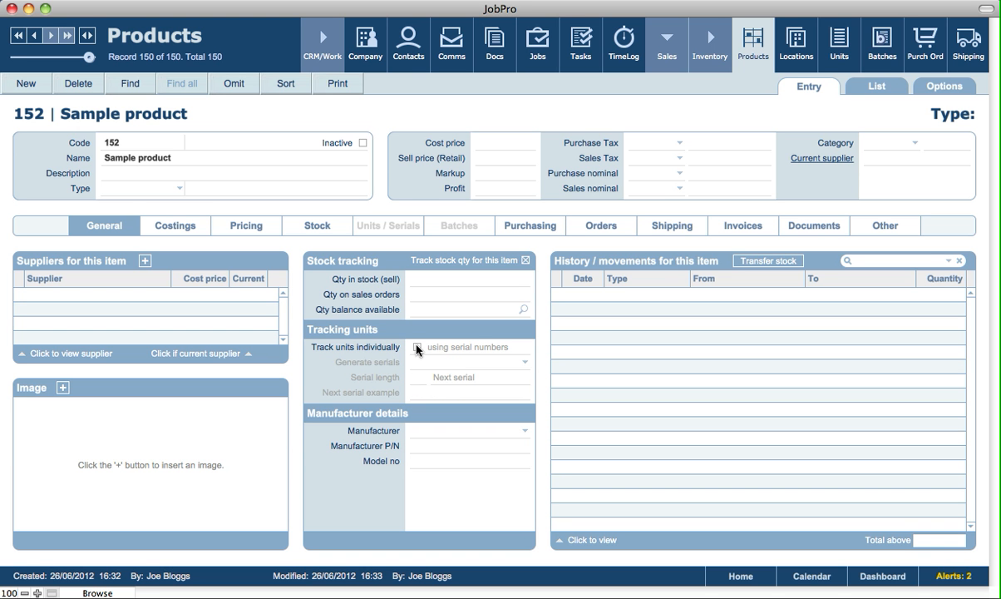
Turn stock quantity tracking off for the sample product and back on, confirming both changes
{"action": "left_click", "coordinate": [525, 262]}
{"action": "left_click", "coordinate": [526, 261]}
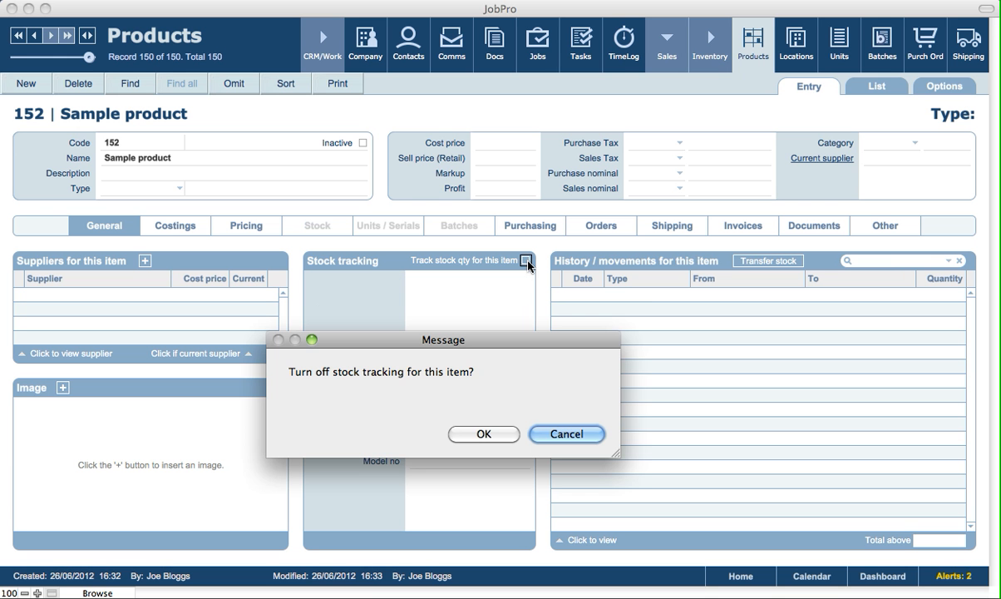
{"action": "left_click", "coordinate": [481, 434]}
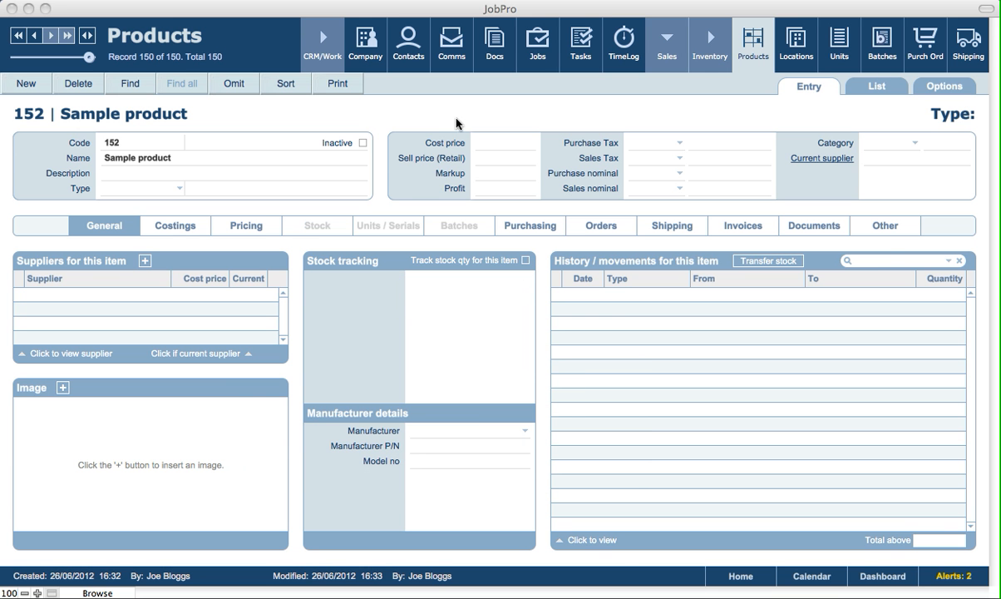
{"action": "left_click", "coordinate": [525, 261]}
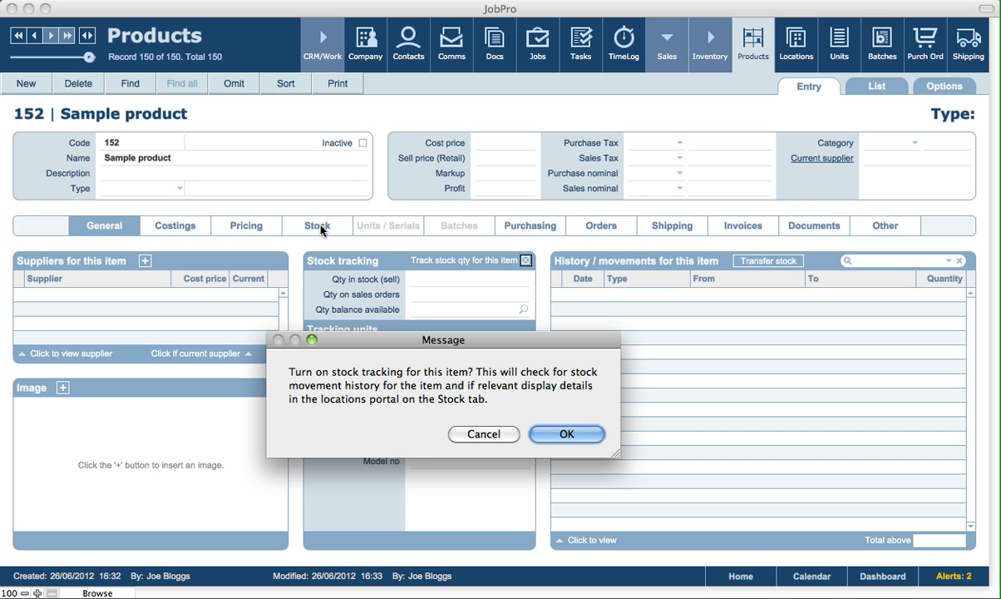
{"action": "left_click", "coordinate": [570, 437]}
{"action": "left_click", "coordinate": [363, 250]}
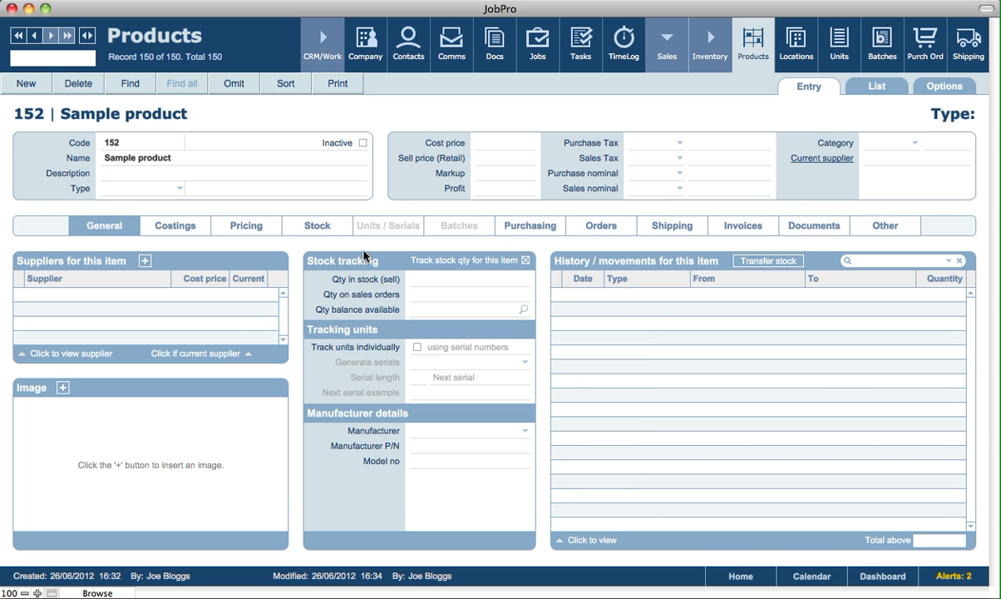
{"action": "left_click", "coordinate": [364, 228]}
{"action": "left_click", "coordinate": [359, 250]}
{"action": "left_click", "coordinate": [326, 233]}
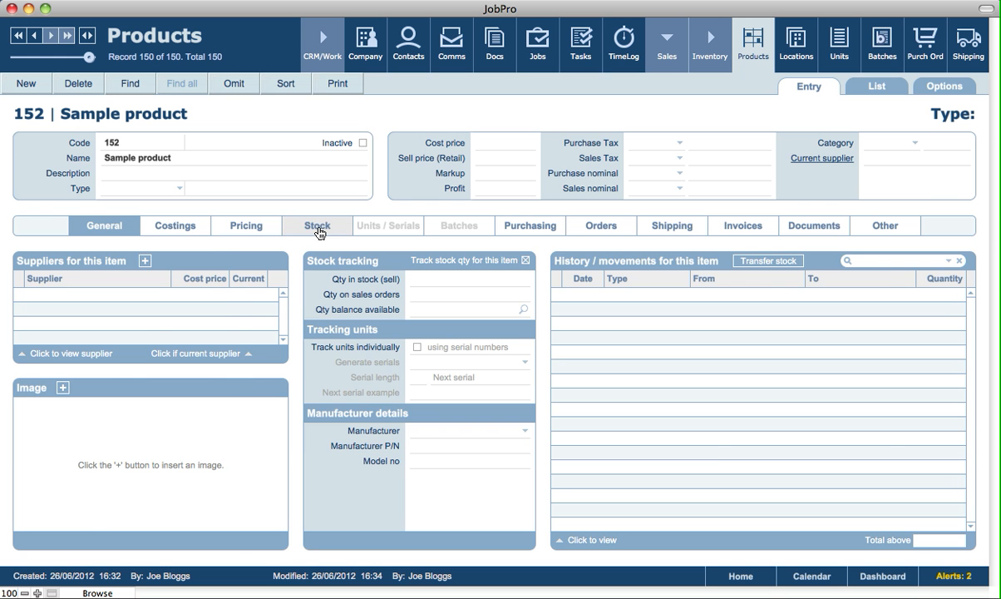
Add a stocktake amendment for the sample product at Main stock location with a counted quantity of 10
{"action": "left_click", "coordinate": [317, 227]}
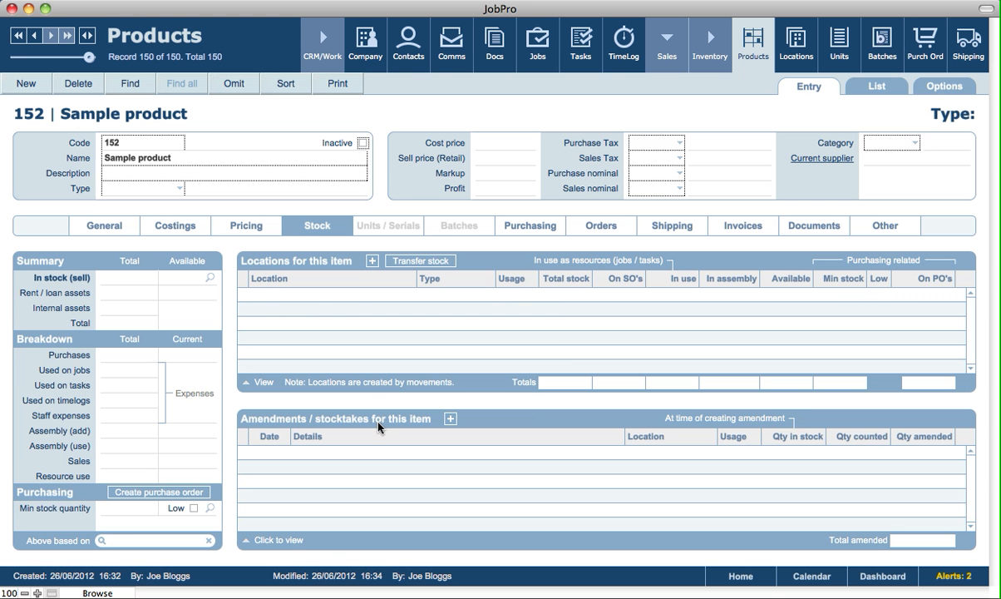
{"action": "left_click", "coordinate": [449, 420]}
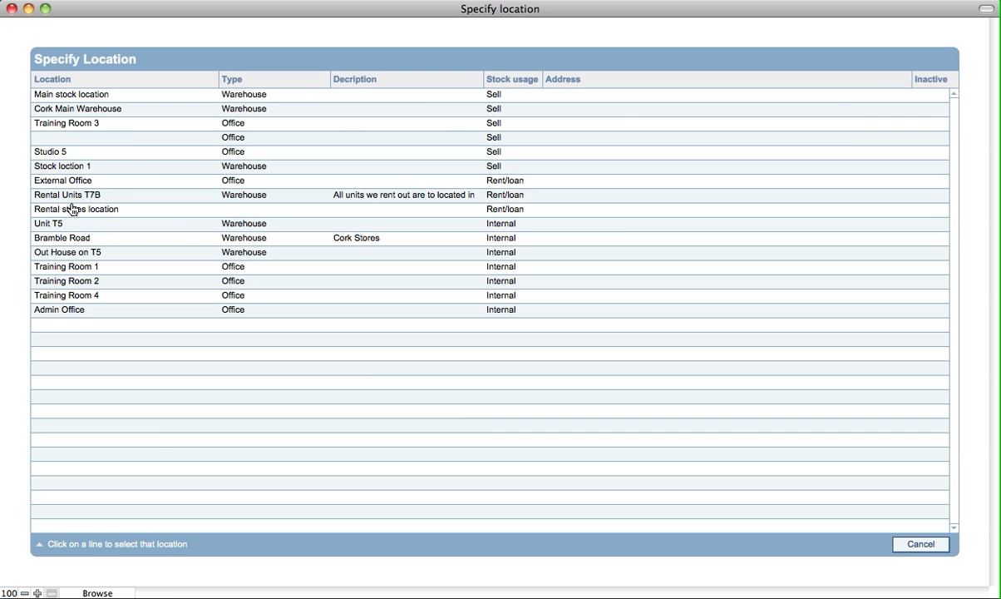
{"action": "left_click", "coordinate": [80, 97]}
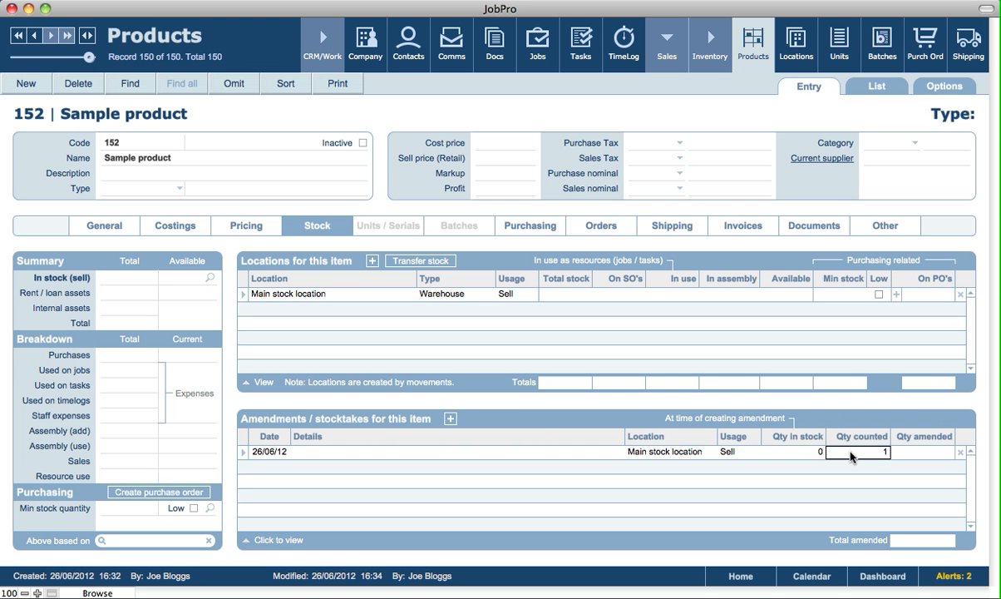
{"action": "type", "text": "10"}
{"action": "key", "text": "Return"}
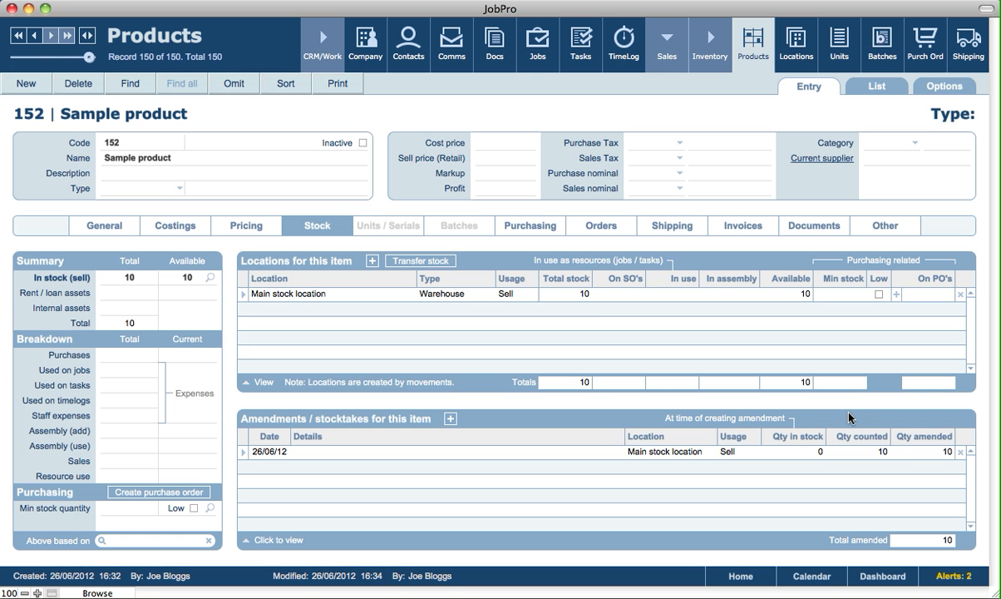